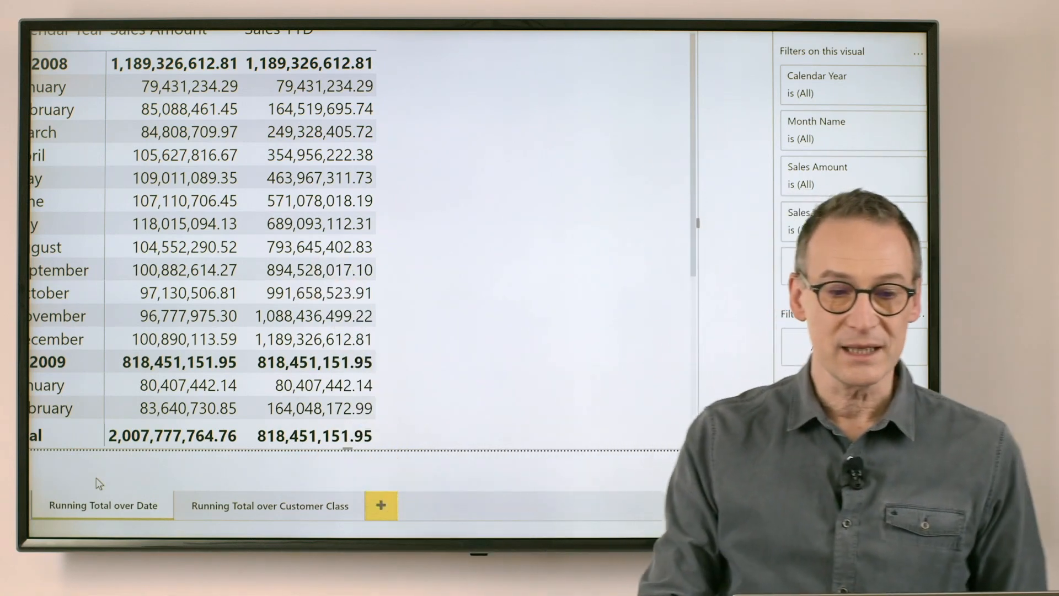
pyautogui.hscroll(-3, 98, 482)
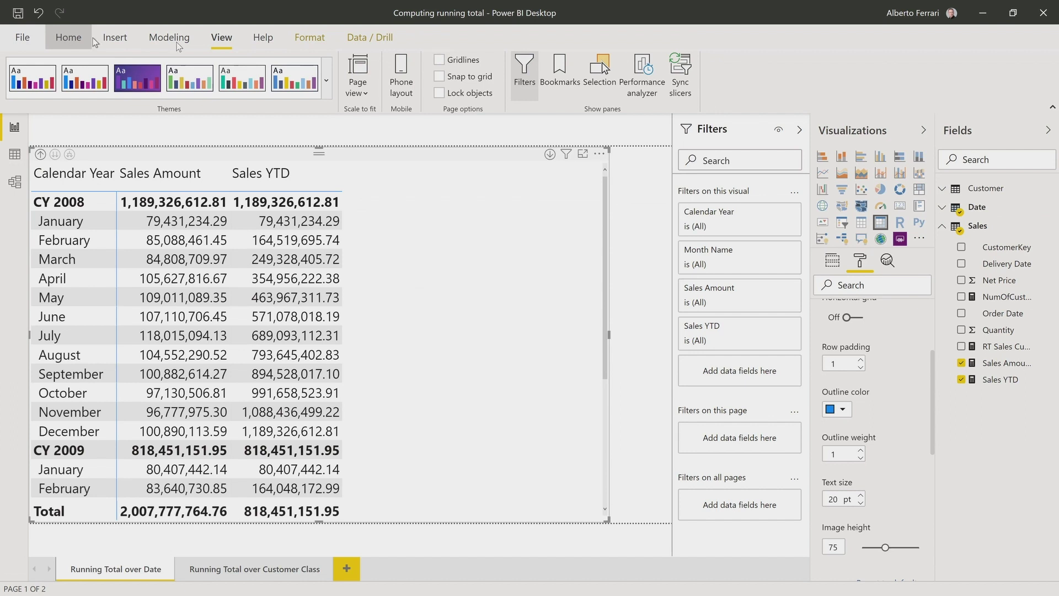
# - Start a new measure Sales RT with VAR MaxDate = MAX ( 'Date'[Date] ) and begin VAR Result
pyautogui.click(94, 42)
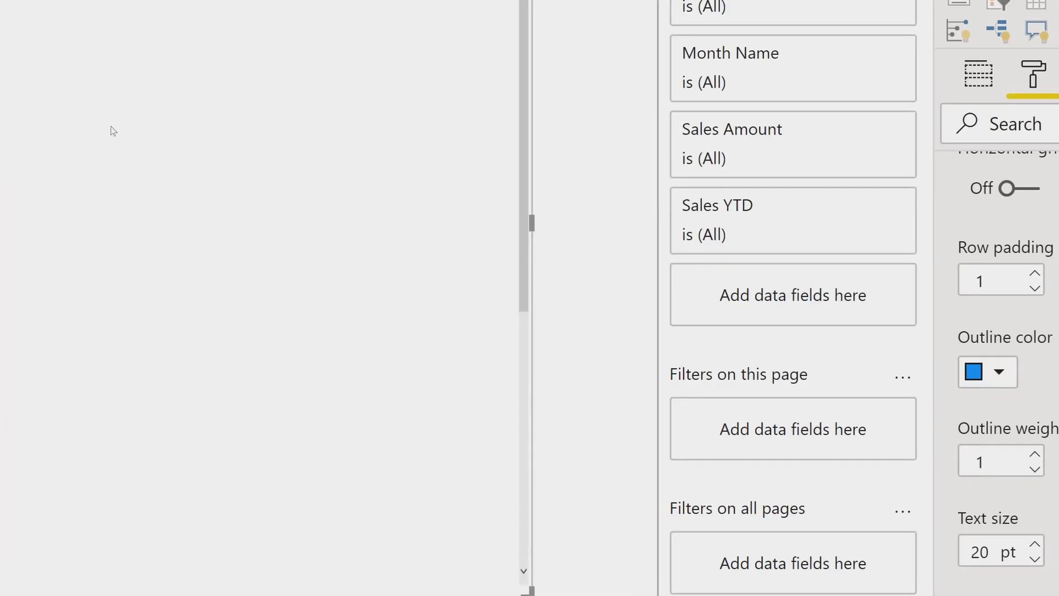
pyautogui.write('Sales RT')
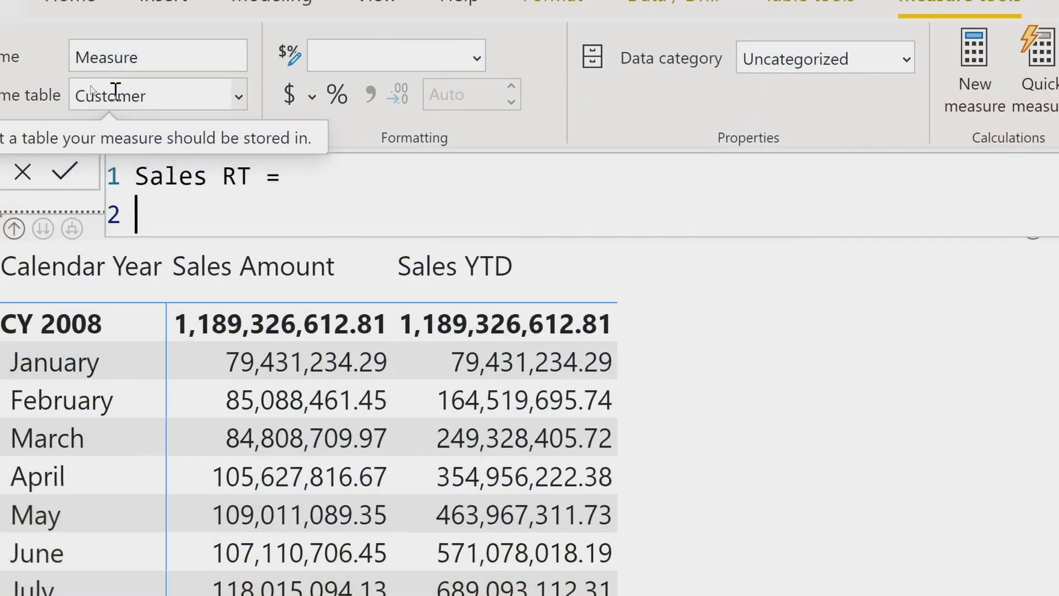
pyautogui.write('VAR ')
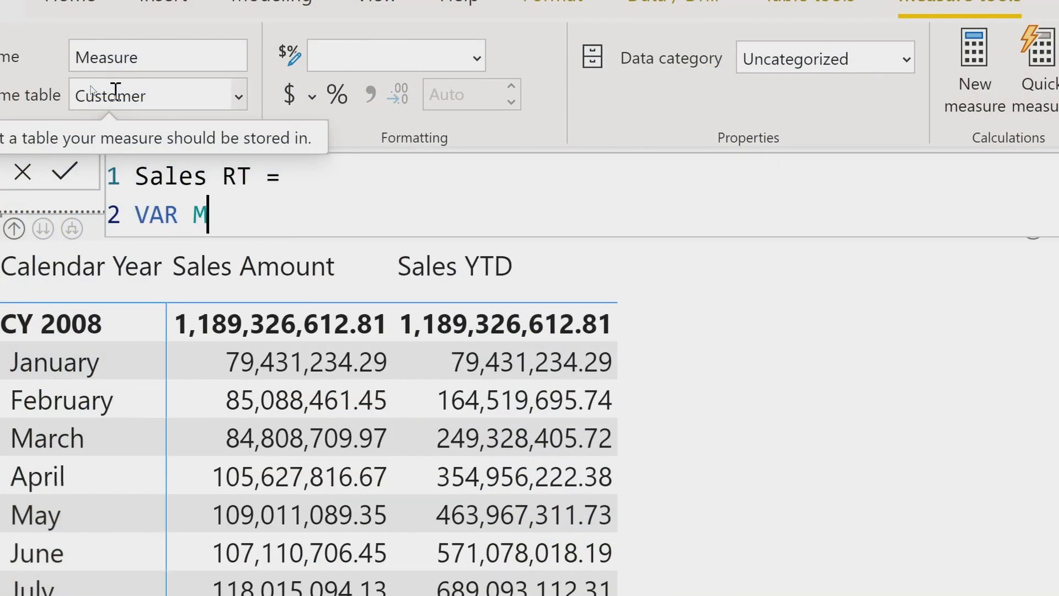
pyautogui.write("MaxDate = MAX ( 'Date'")
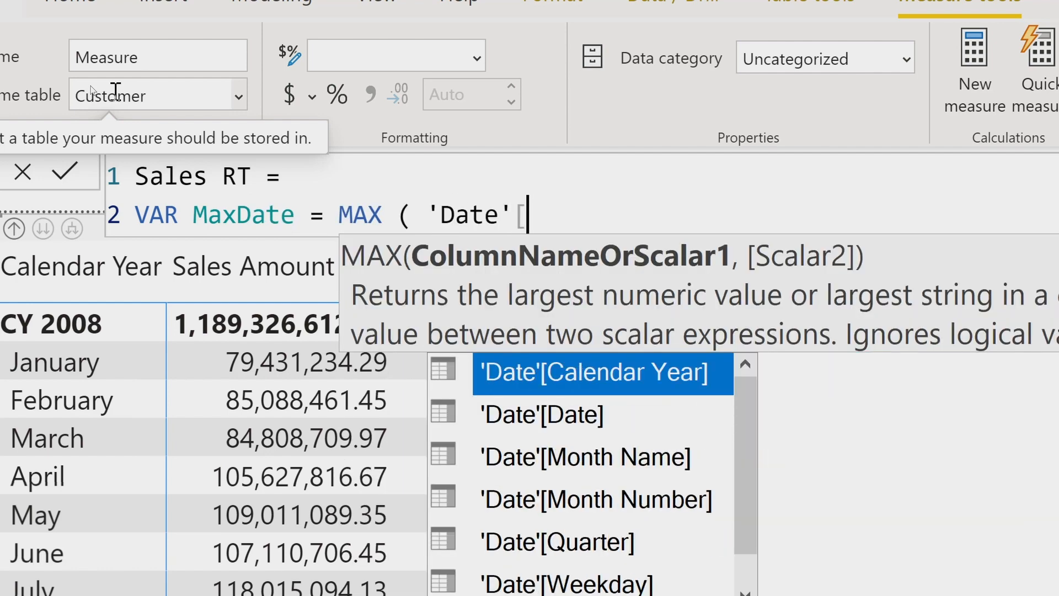
pyautogui.write('[Date] )')
pyautogui.hotkey('shift', 'Return')
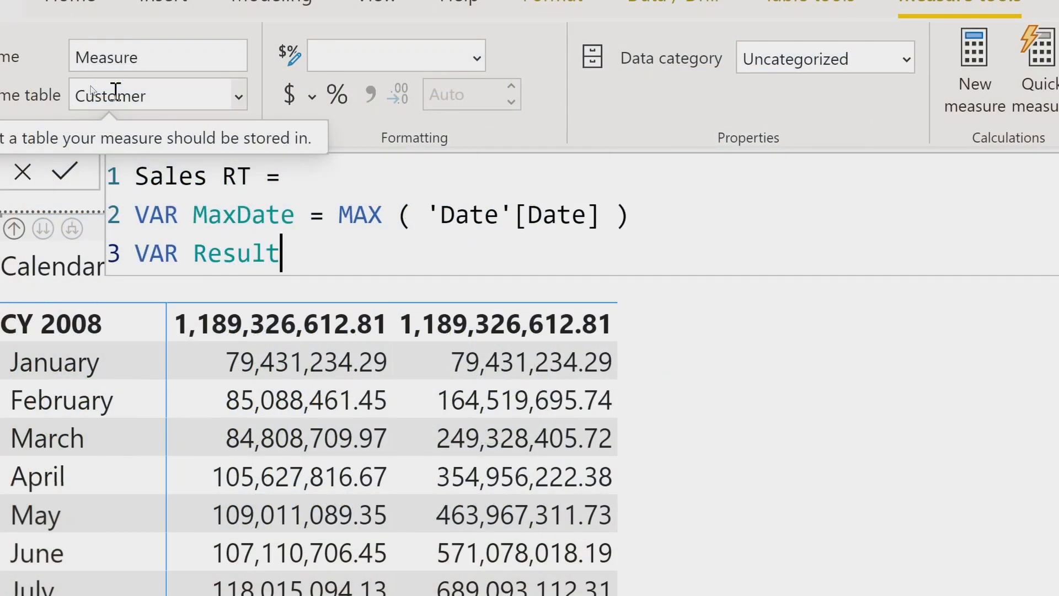
# - Set Result = CALCULATE ( [Sales Amount] as the expression's first argument via autocomplete
pyautogui.hotkey('shift', 'Return')
pyautogui.write('CAL')
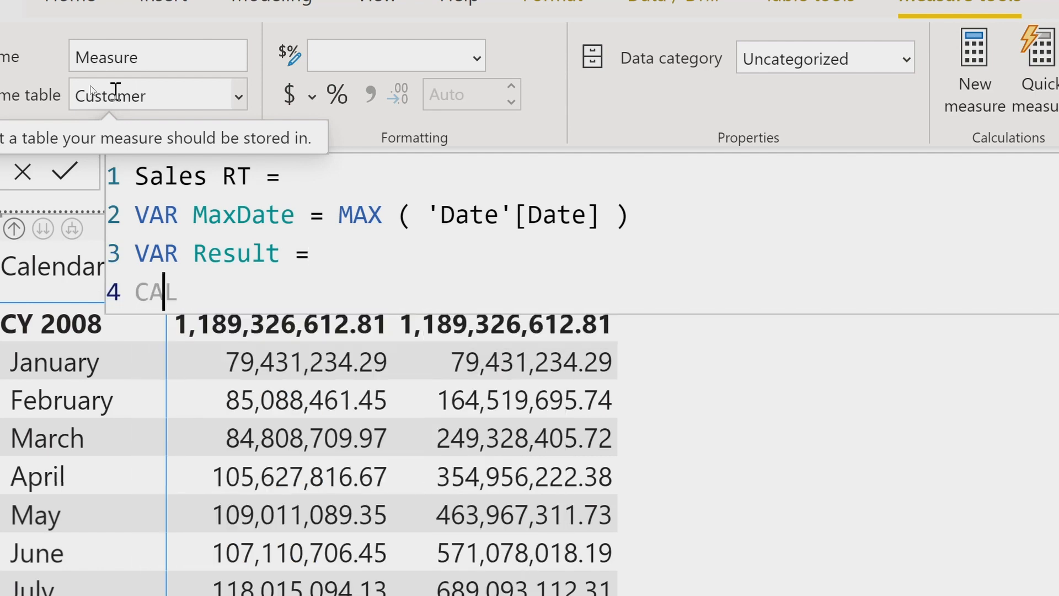
pyautogui.write('CULATE(')
pyautogui.hotkey('shift', 'Return')
pyautogui.write('e')
pyautogui.press('BackSpace')
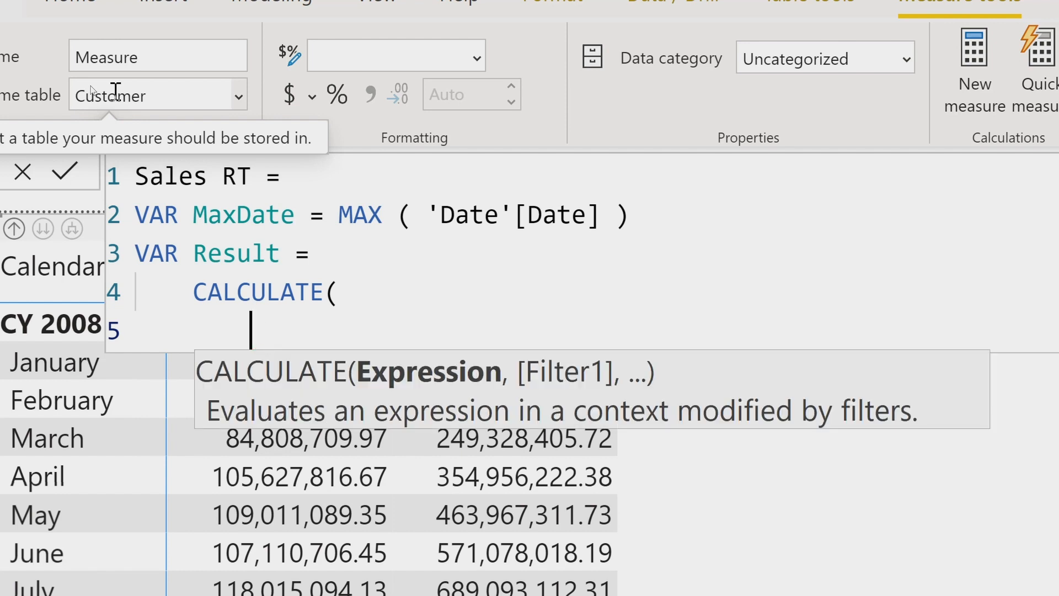
pyautogui.write('[S')
pyautogui.press('Tab')
pyautogui.write(',')
pyautogui.hotkey('shift', 'Return')
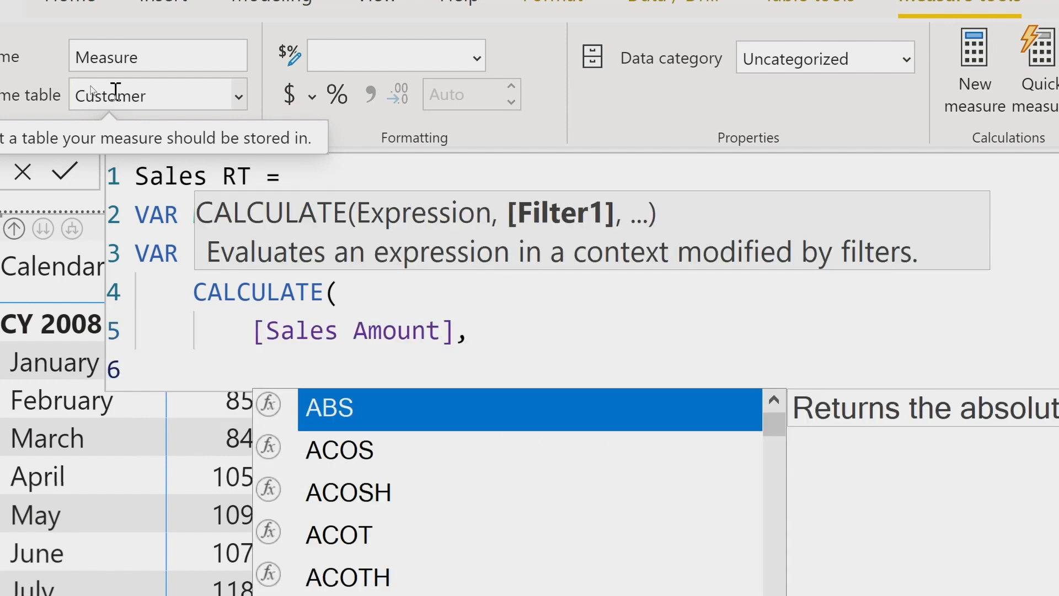
pyautogui.write("'D")
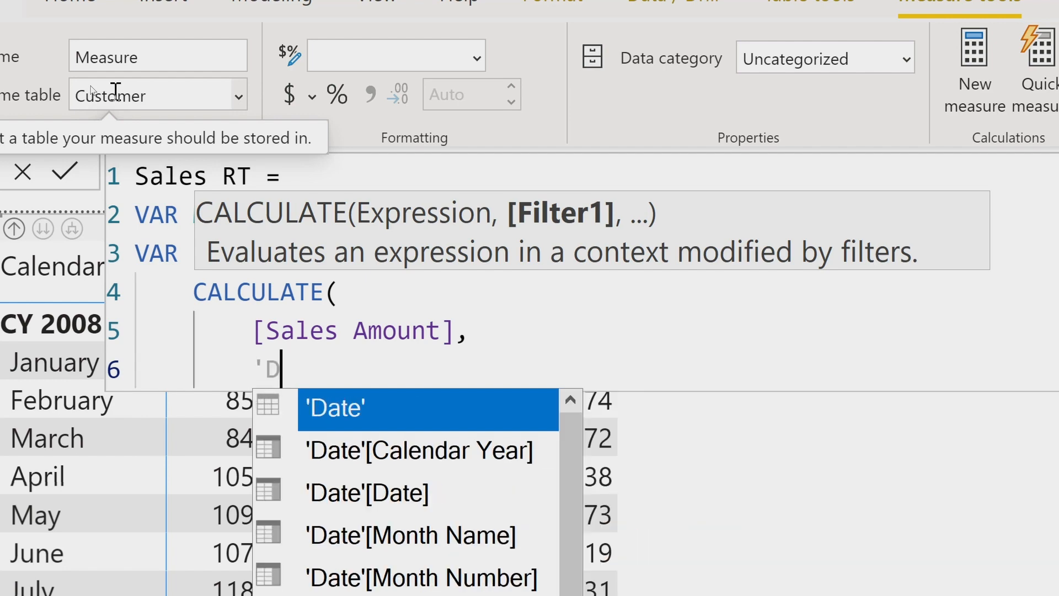
# - Add the filter 'Date'[Date] <= MaxDate to the CALCULATE and move to close it
pyautogui.press('Down')
pyautogui.press('Down')
pyautogui.press('Tab')
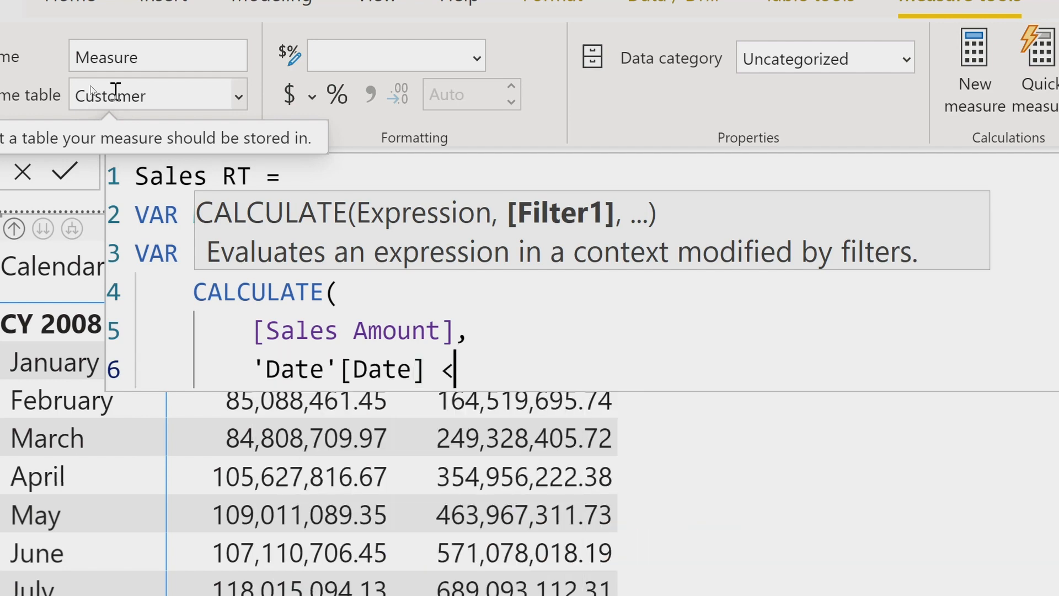
pyautogui.write('= Max')
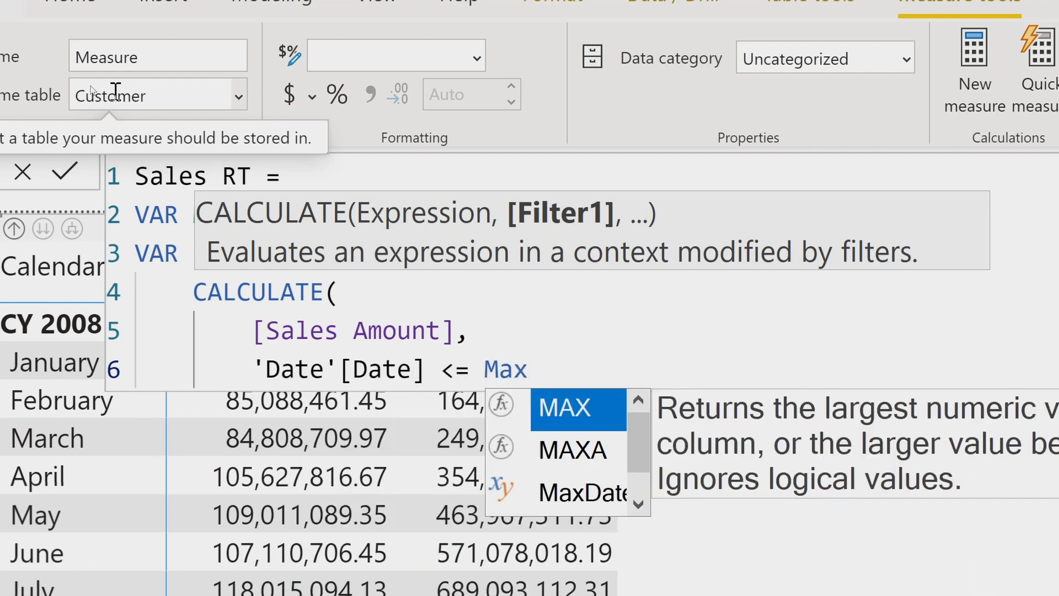
pyautogui.press('Down')
pyautogui.press('Down')
pyautogui.press('Tab')
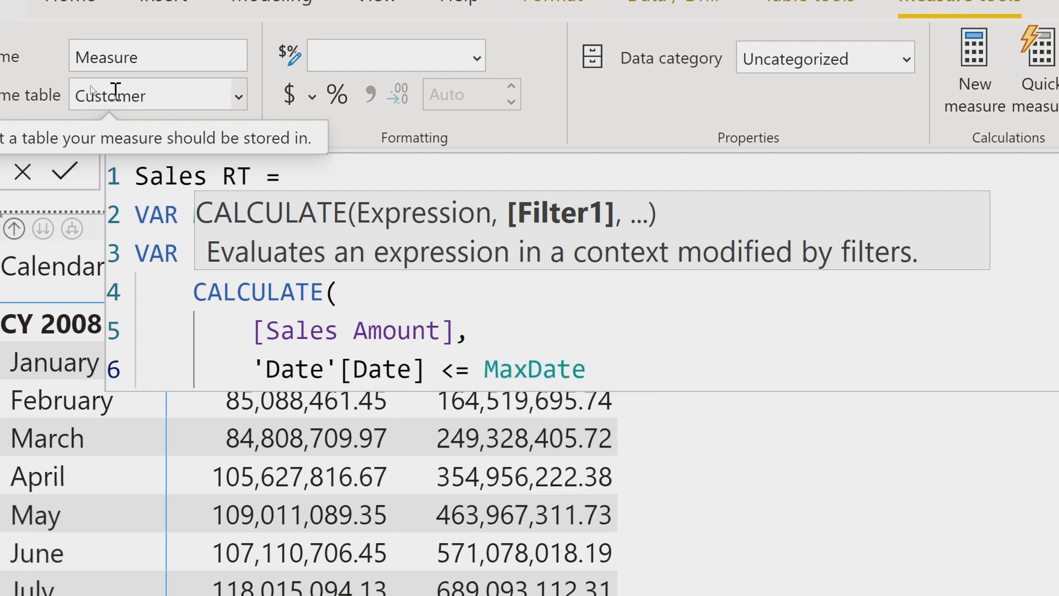
pyautogui.hotkey('shift', 'Return')
pyautogui.write(')')
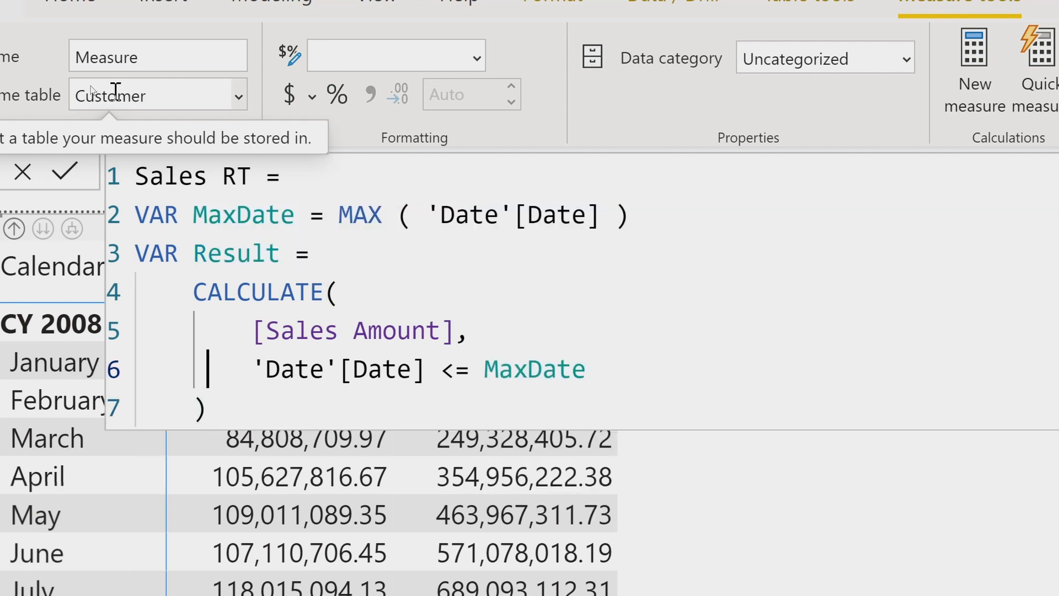
pyautogui.write(',')
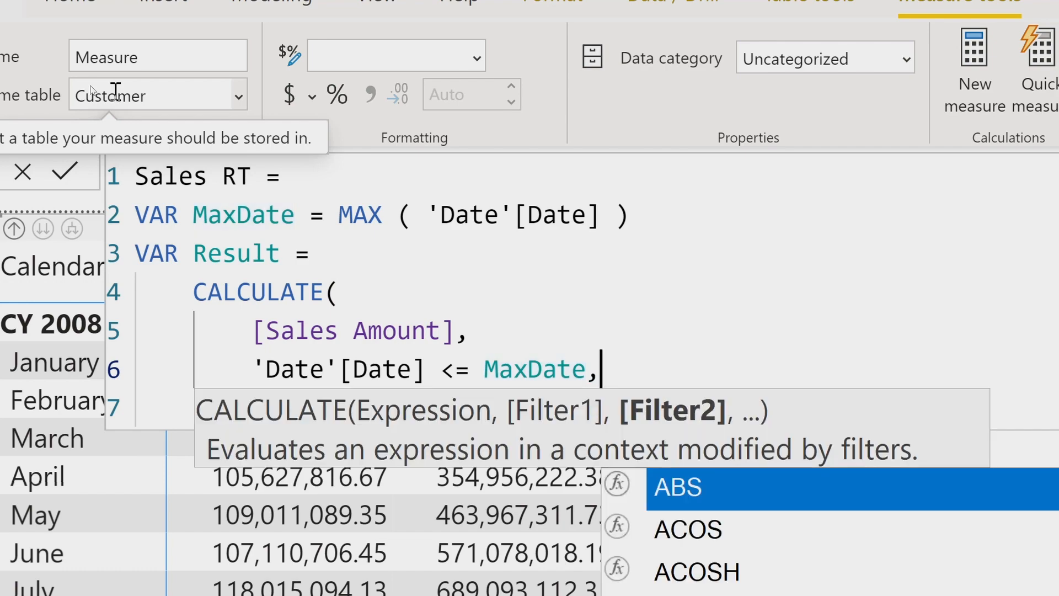
# - Add ALL ( 'Date' ) as a filter, close with RETURN Result, and commit the Sales RT measure
pyautogui.hotkey('shift', 'Return')
pyautogui.write("ALL ( 'Date' )")
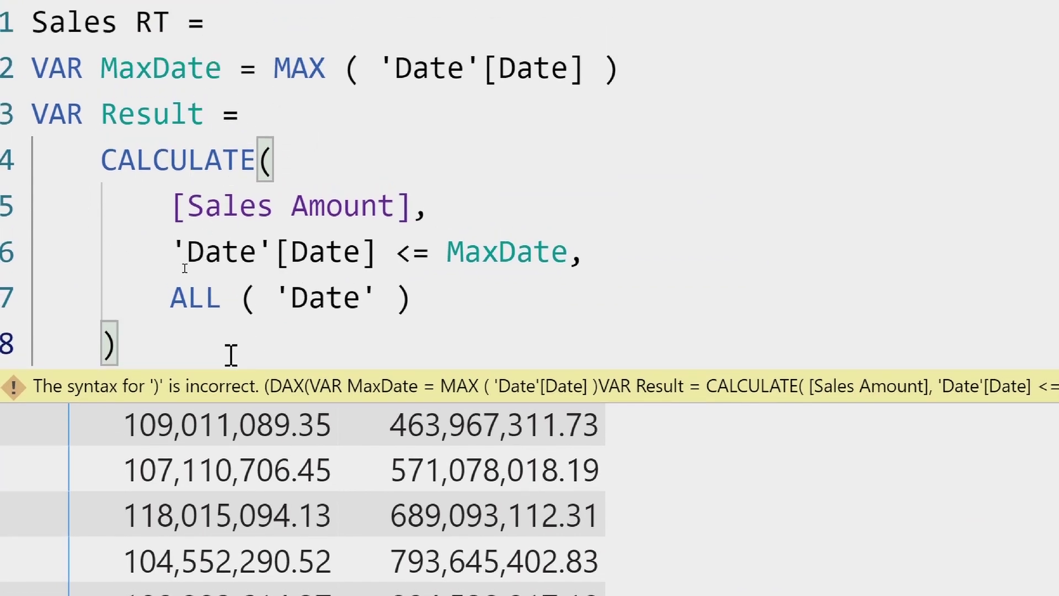
pyautogui.press('Return')
pyautogui.press('Return')
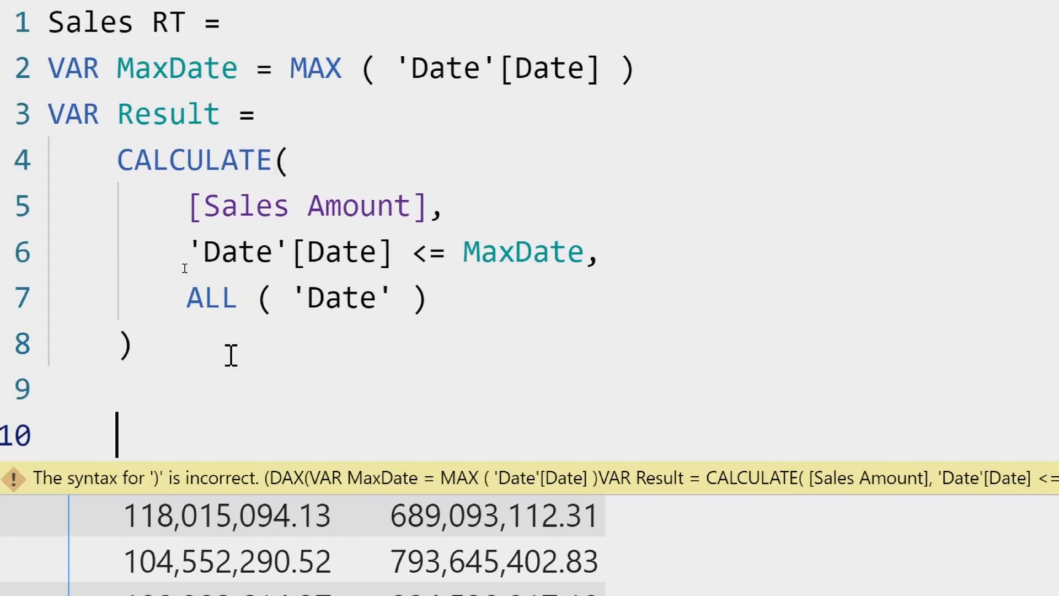
pyautogui.press('BackSpace')
pyautogui.press('BackSpace')
pyautogui.press('Return')
pyautogui.write('RETURN')
pyautogui.press('Return')
pyautogui.write('Result')
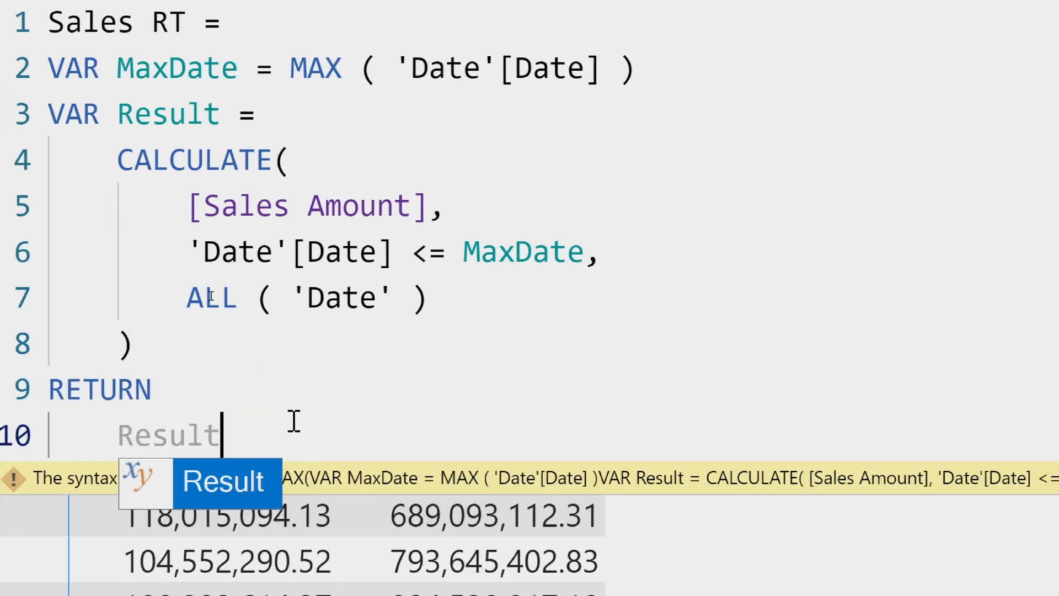
pyautogui.hotkey('ctrl', 'Return')
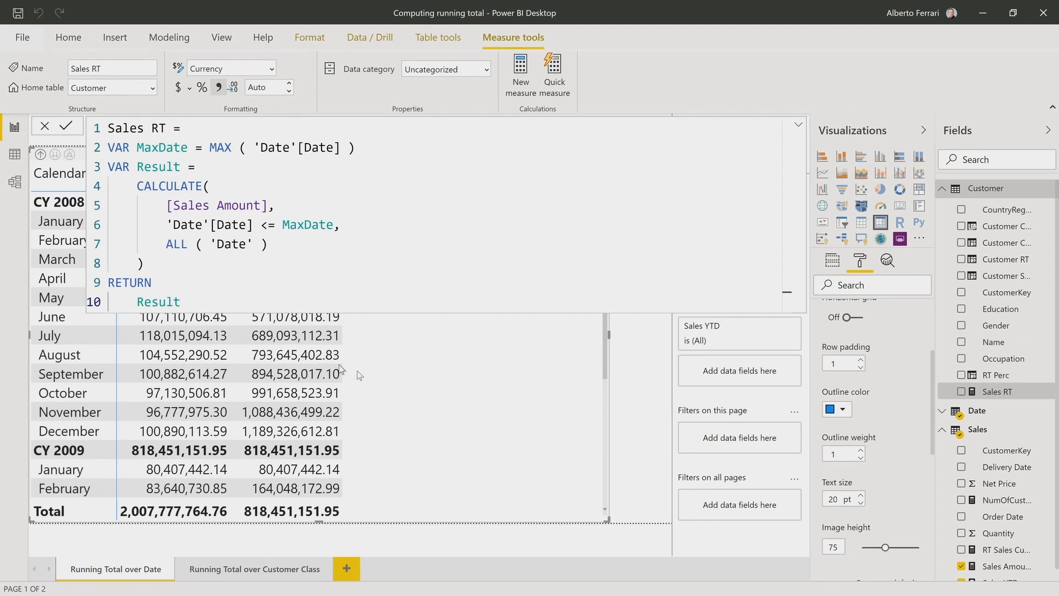
# - Format Sales RT as Currency with 2 decimals and add it as a matrix column beside Sales YTD
pyautogui.click(269, 68)
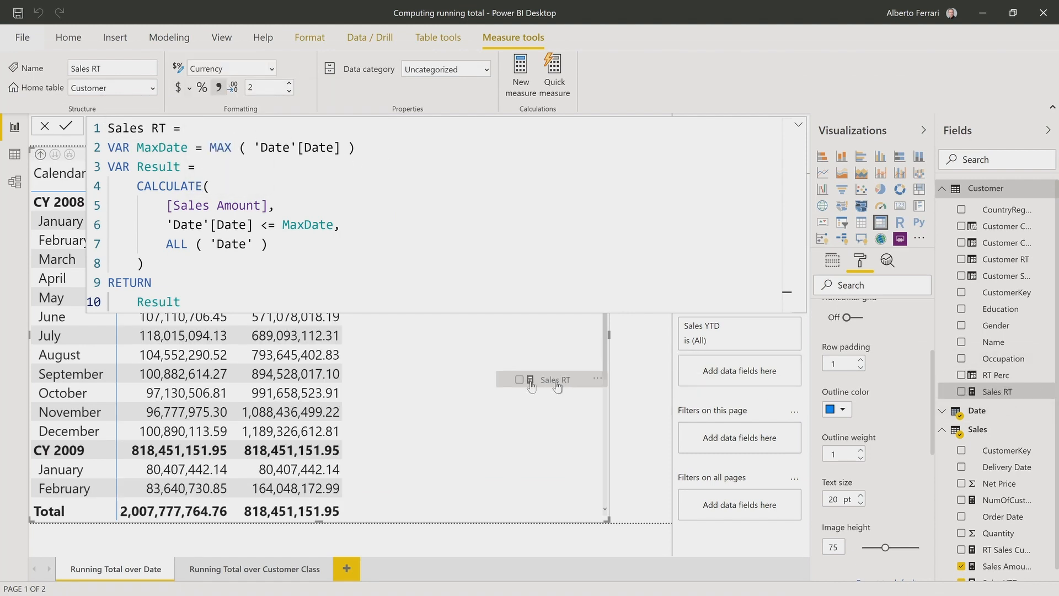
pyautogui.moveTo(521, 386); pyautogui.dragTo(521, 386)
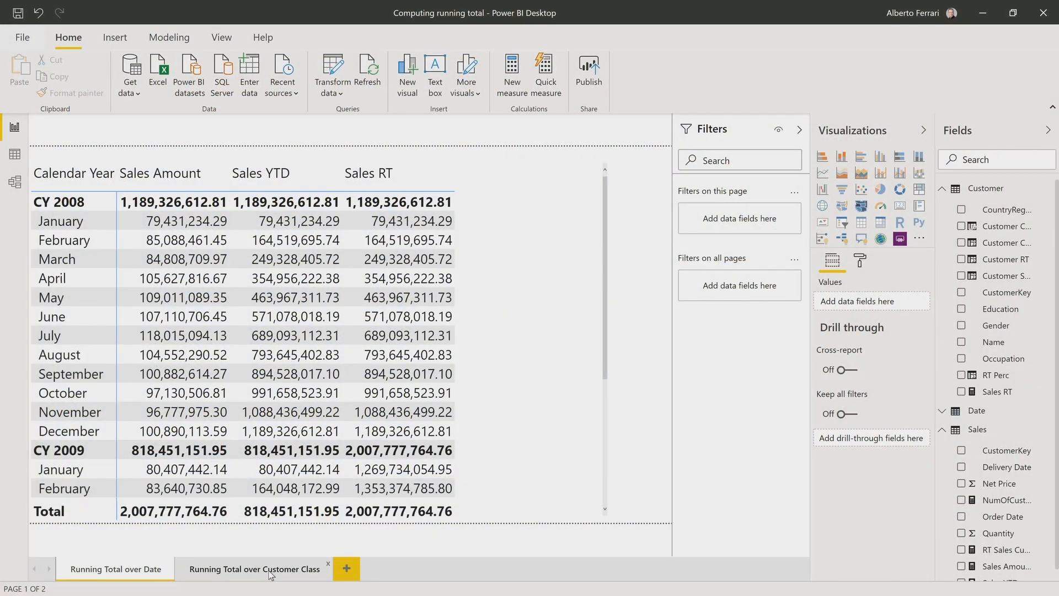
# - Switch to the Running Total over Customer Class page showing RT Sales Customer Class
pyautogui.click(271, 571)
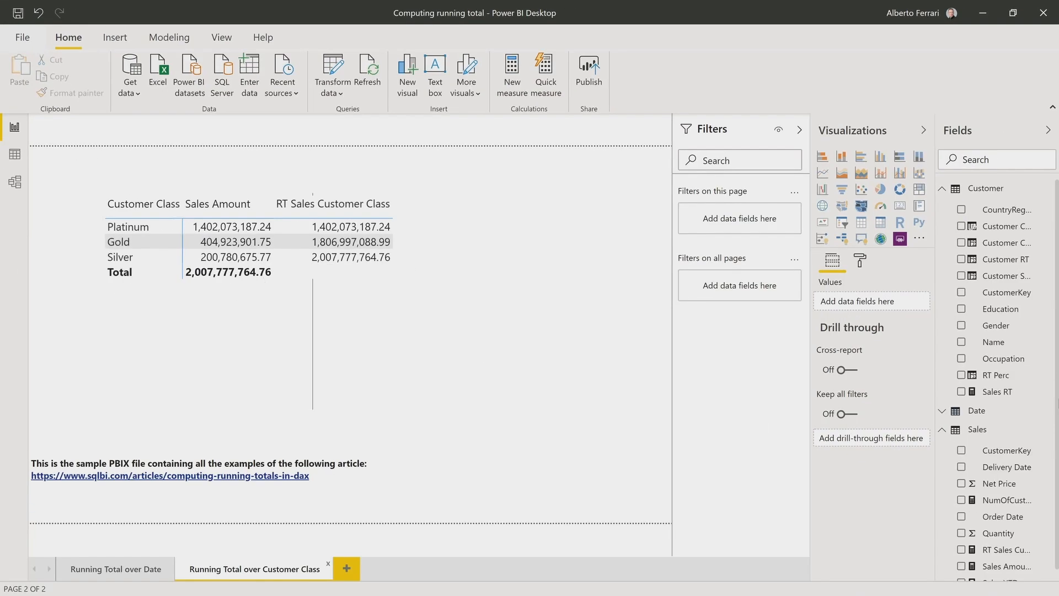
pyautogui.click(320, 339)
pyautogui.scroll(-1, 975, 506)
pyautogui.click(1002, 538)
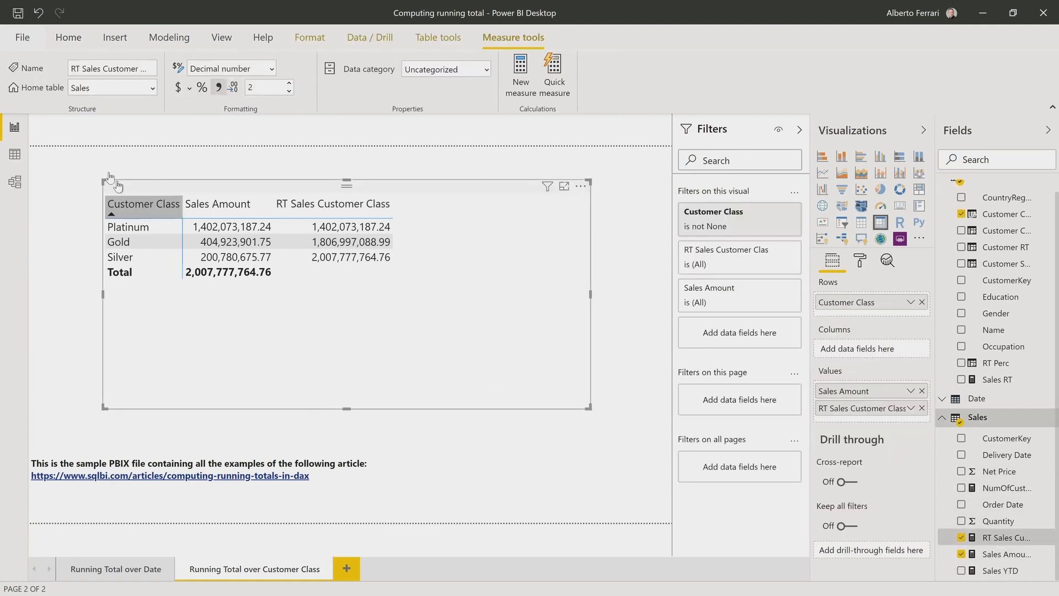